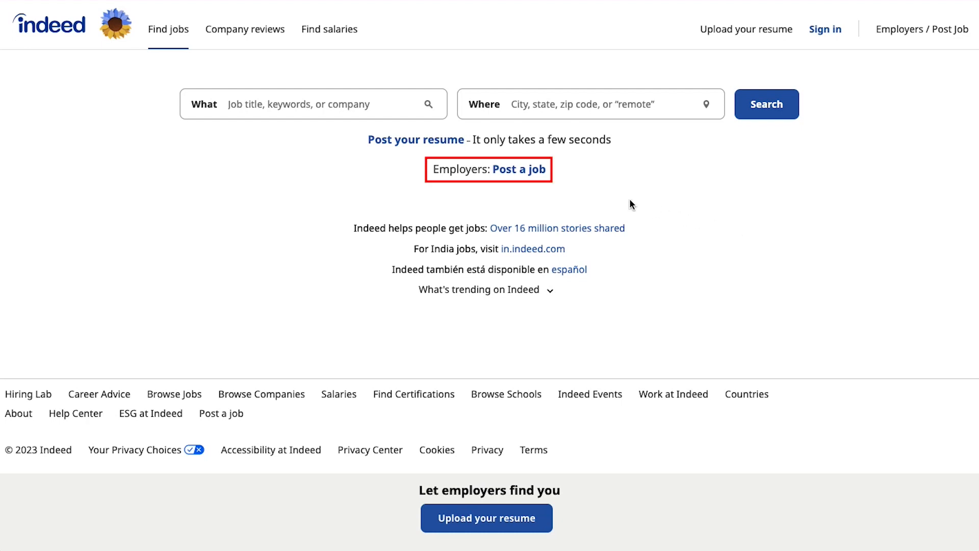
# Go to the Indeed for Employers site and scroll through its homepage
pyautogui.click(536, 170)
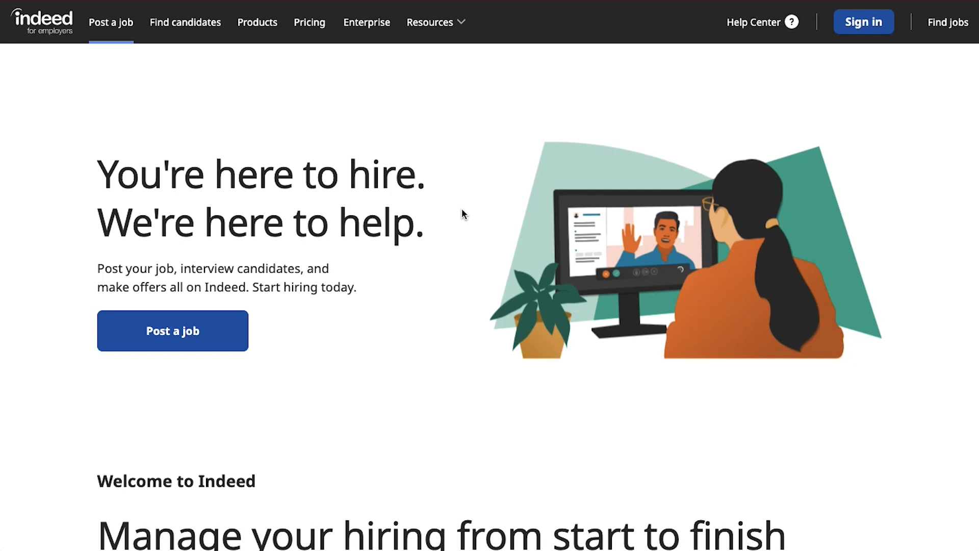
pyautogui.scroll(-5, 463, 213)
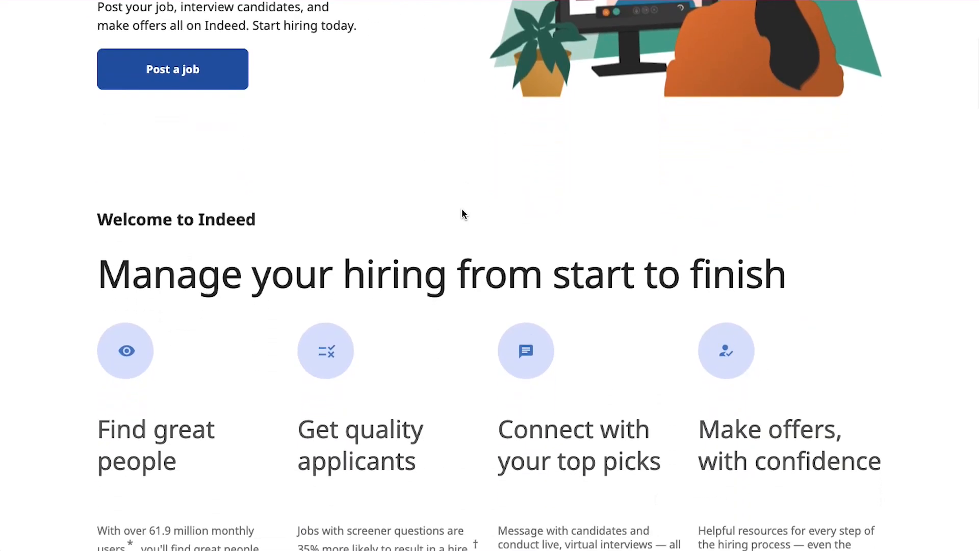
pyautogui.scroll(-2, 463, 213)
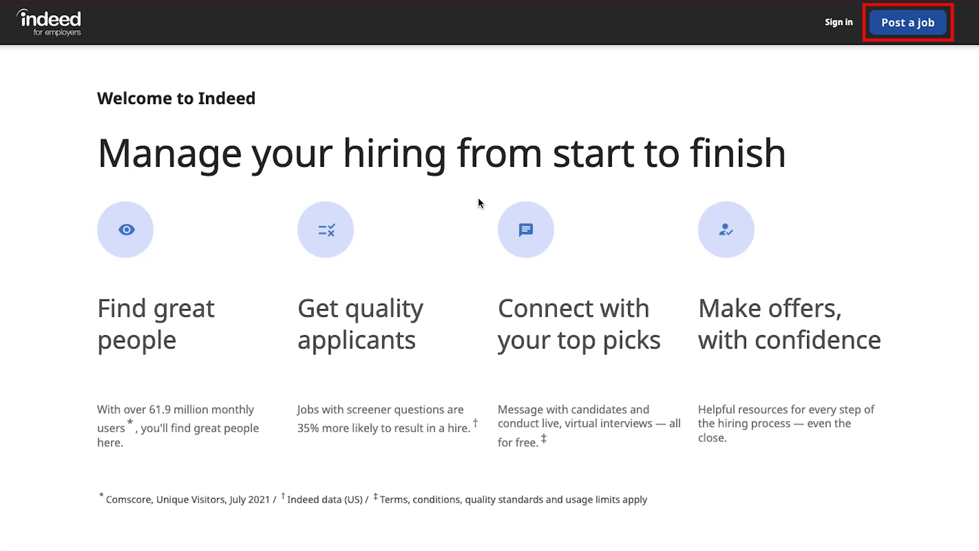
# Begin a job post and sign up with company name 'Habeeb Stores' and the contact e-mail
pyautogui.click(883, 27)
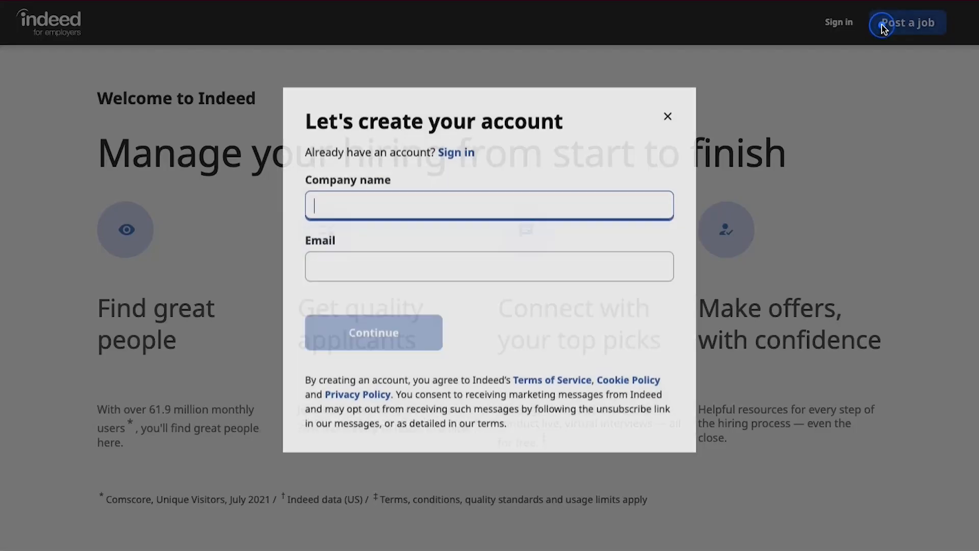
pyautogui.click(600, 168)
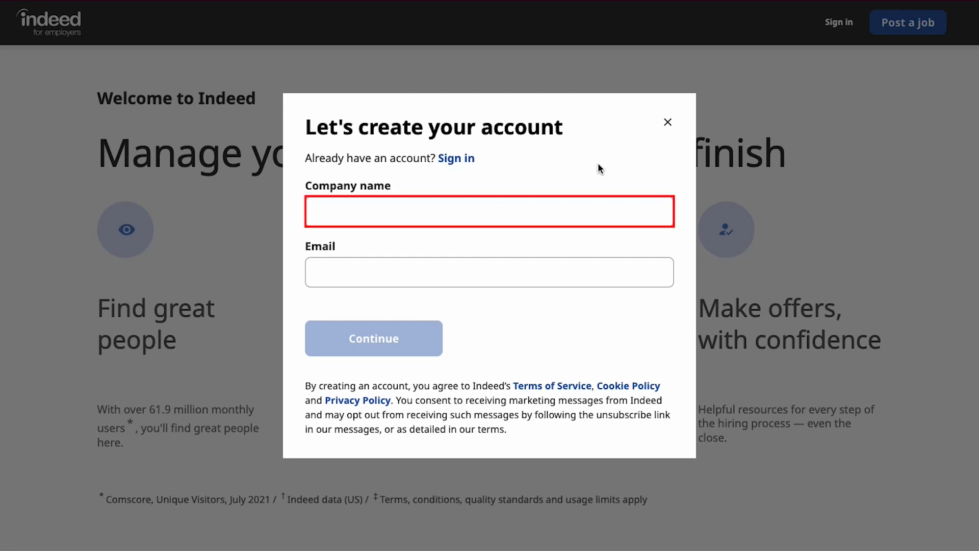
pyautogui.click(578, 210)
pyautogui.write('Habeeb Stores')
pyautogui.press('Tab')
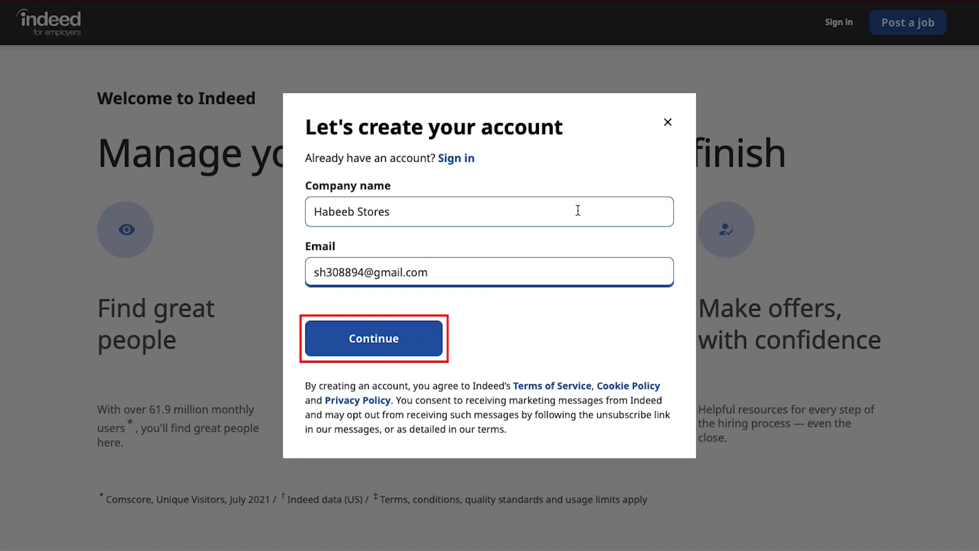
pyautogui.click(398, 342)
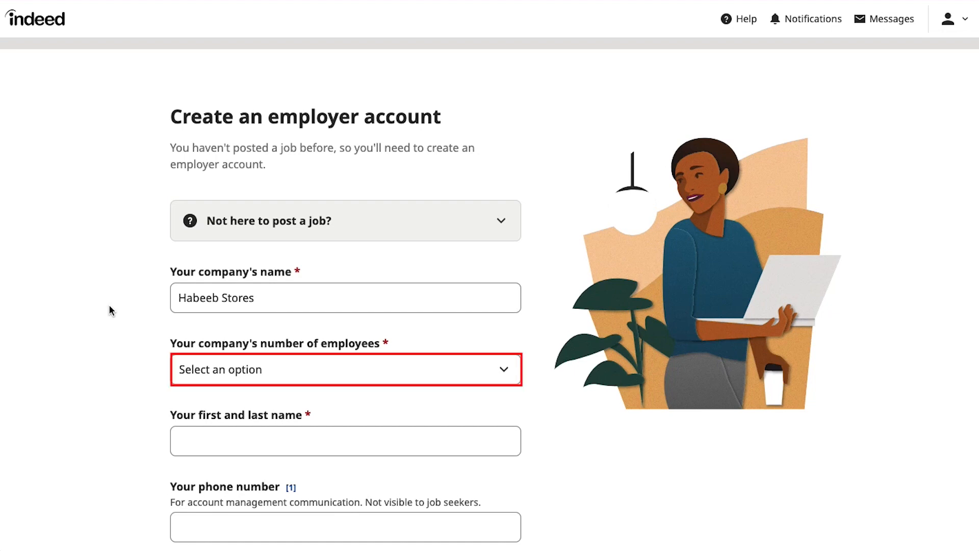
# Set company size to 1 to 49 employees, enter your full name, and save the account
pyautogui.click(192, 361)
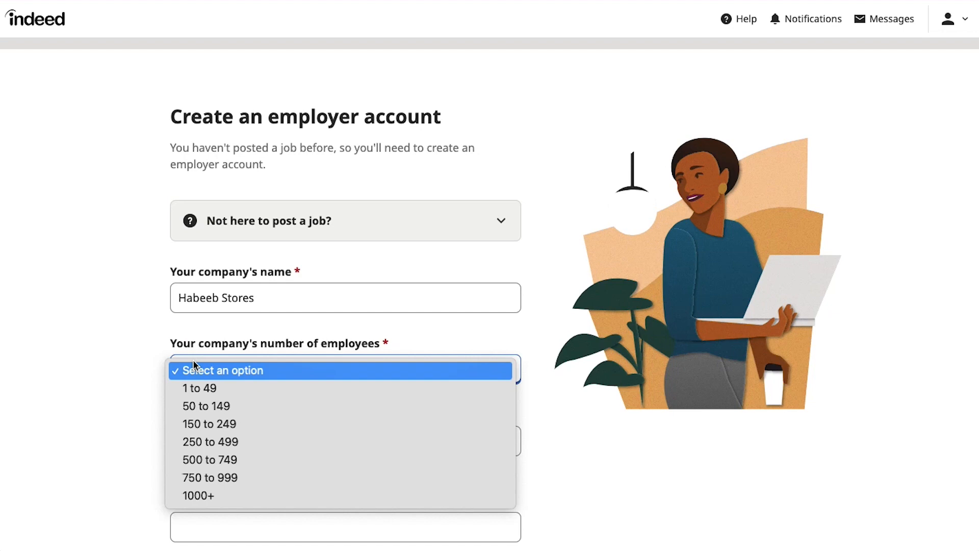
pyautogui.click(213, 389)
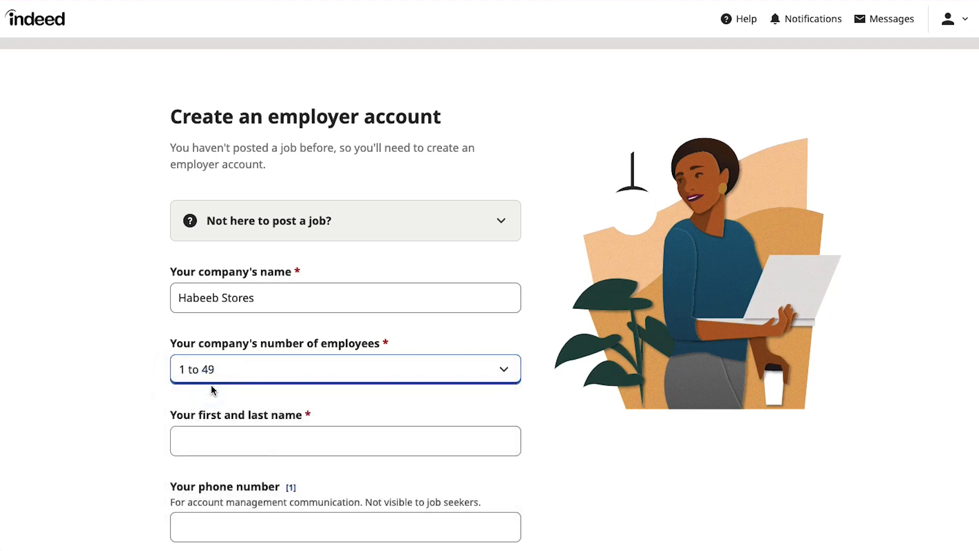
pyautogui.click(204, 431)
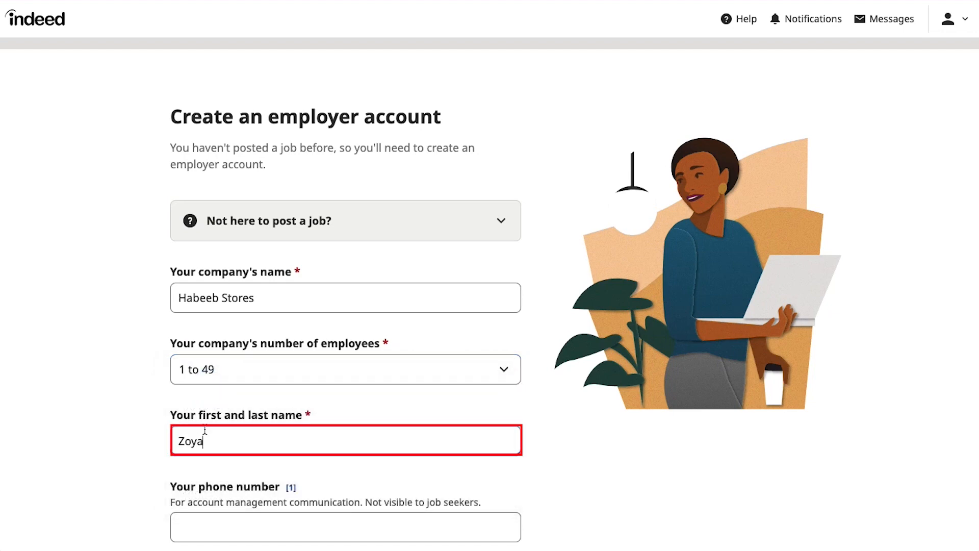
pyautogui.scroll(-3, 133, 445)
pyautogui.scroll(-1, 133, 445)
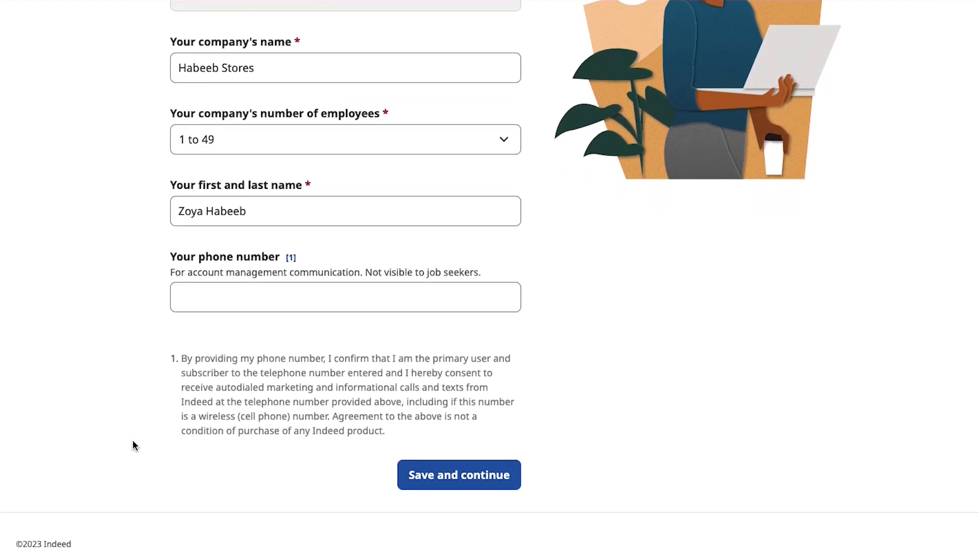
pyautogui.click(411, 472)
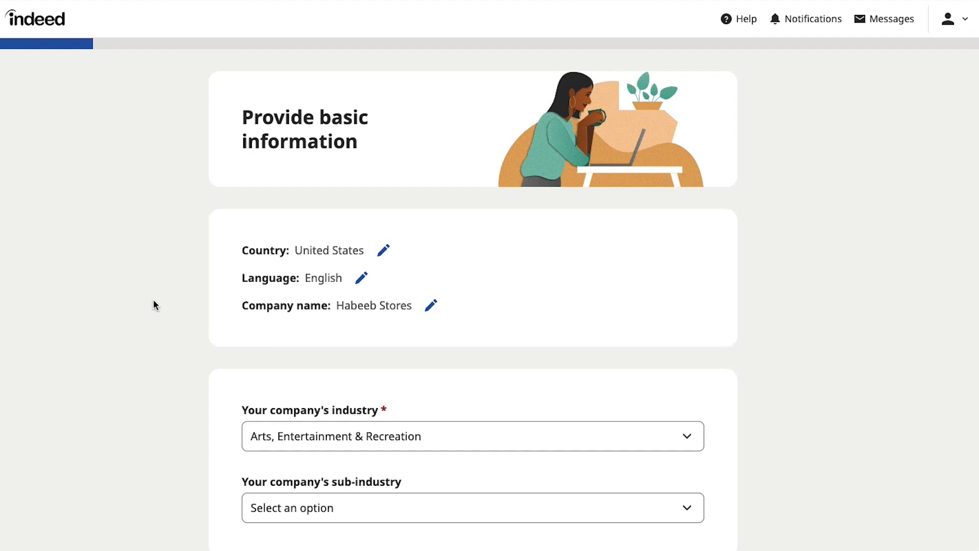
# Enter 'Graphics Designer' as the job title and set the location type to Remote
pyautogui.scroll(-10, 154, 301)
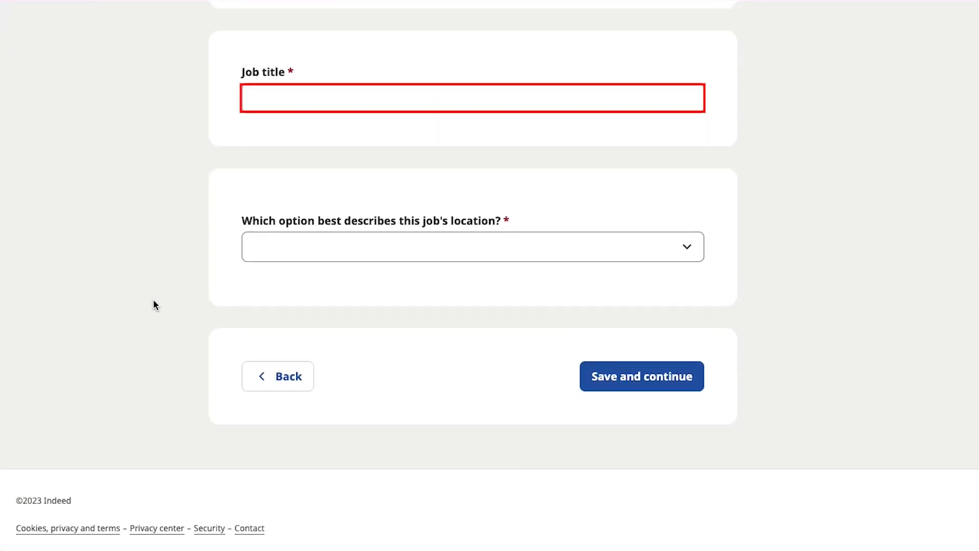
pyautogui.click(273, 100)
pyautogui.write('Graphics')
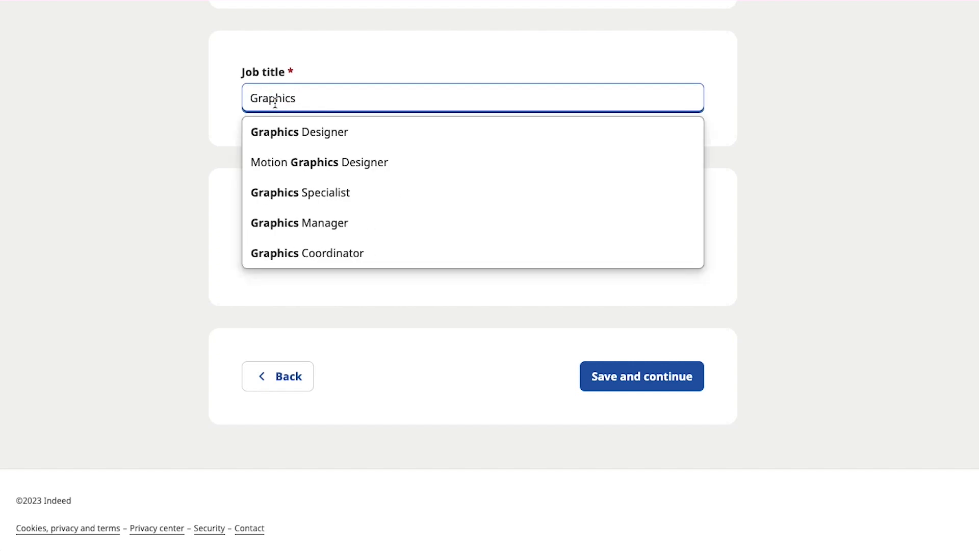
pyautogui.click(270, 126)
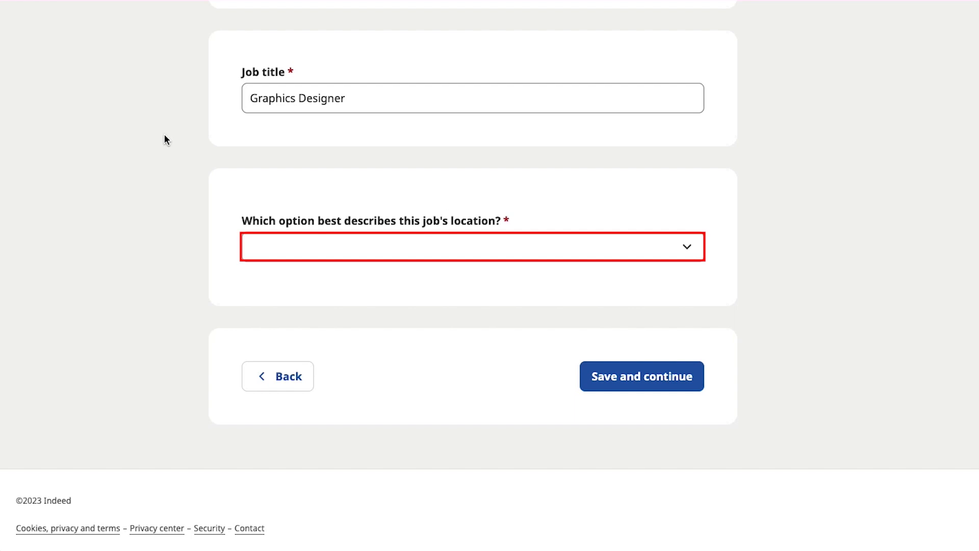
pyautogui.click(282, 237)
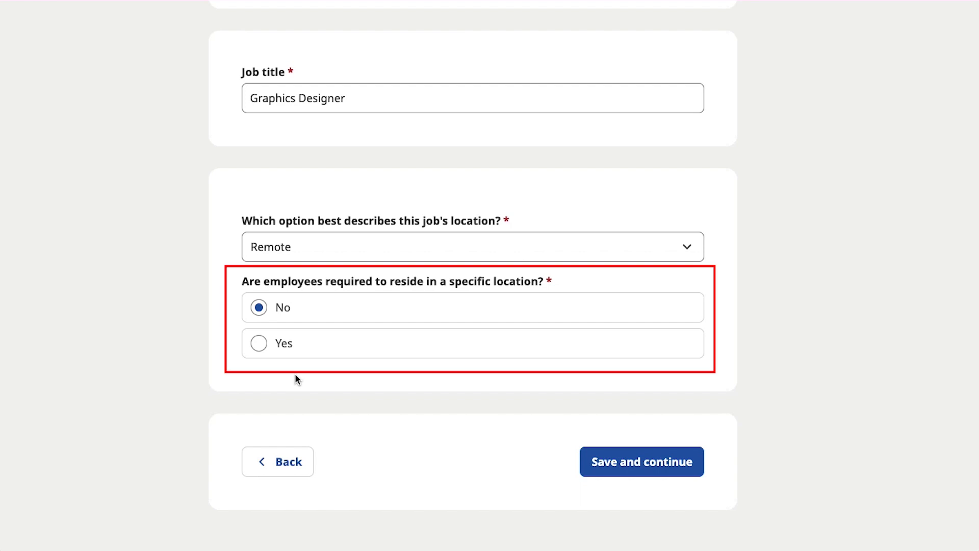
# Answer No to the residency requirement and save the basic job information
pyautogui.click(260, 346)
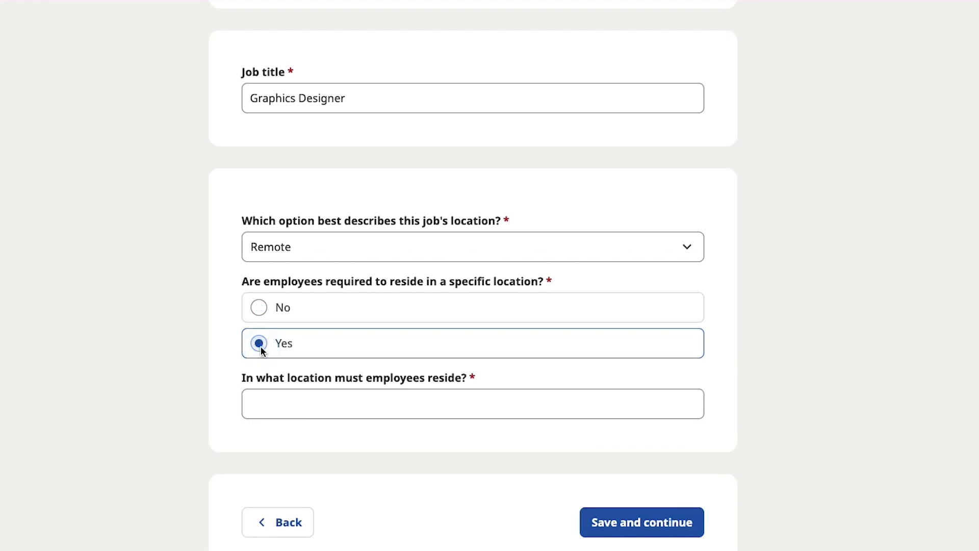
pyautogui.click(260, 308)
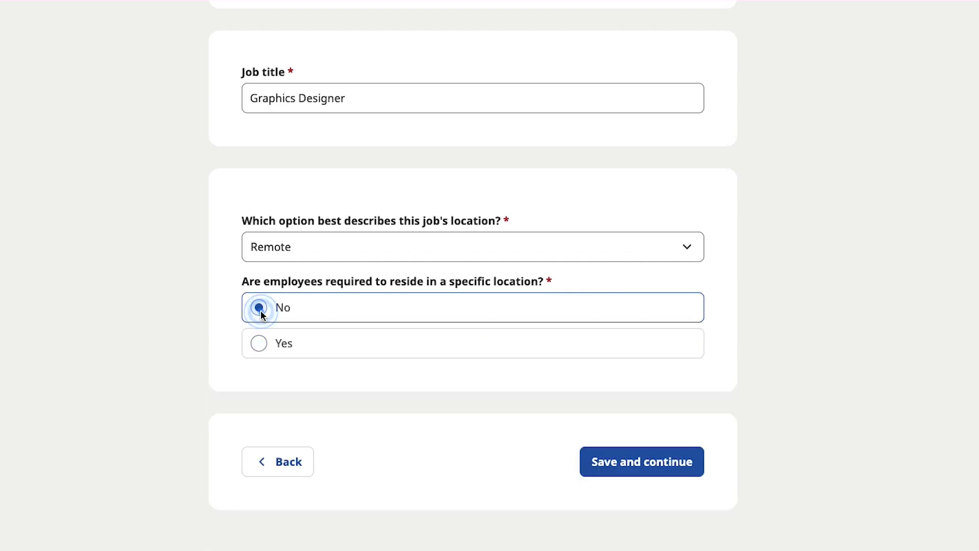
pyautogui.click(636, 473)
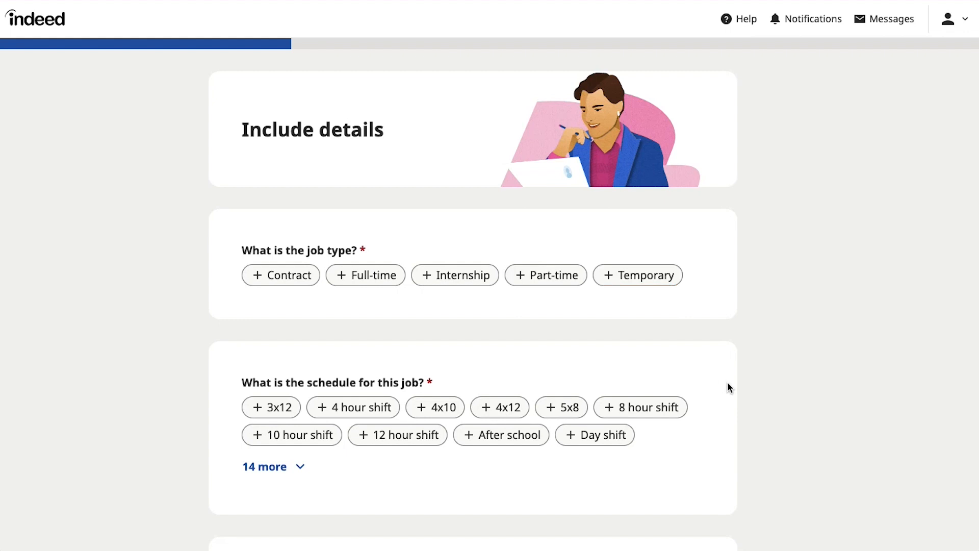
# Choose the Full-time job type and Day shift schedule, then save the job details
pyautogui.click(375, 279)
pyautogui.scroll(-2, 192, 352)
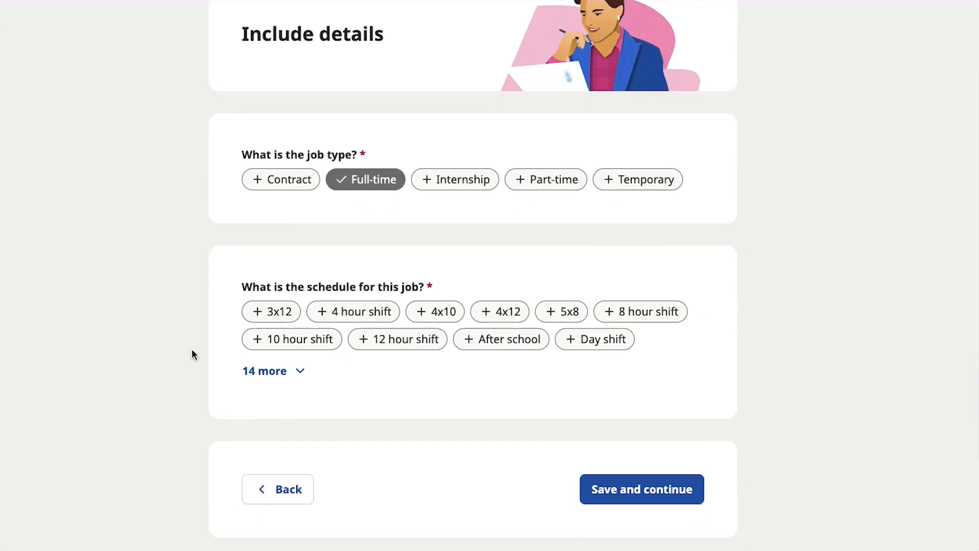
pyautogui.scroll(-2, 192, 350)
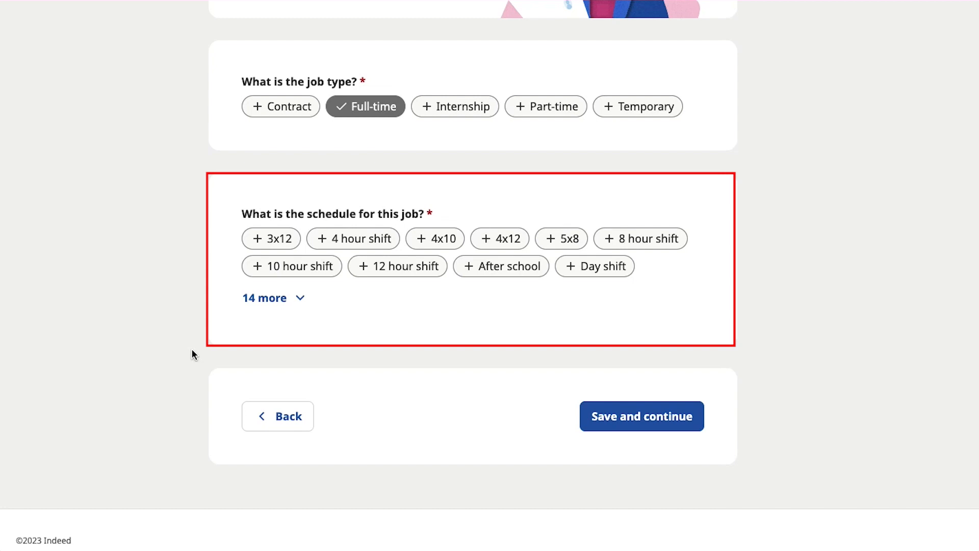
pyautogui.click(588, 272)
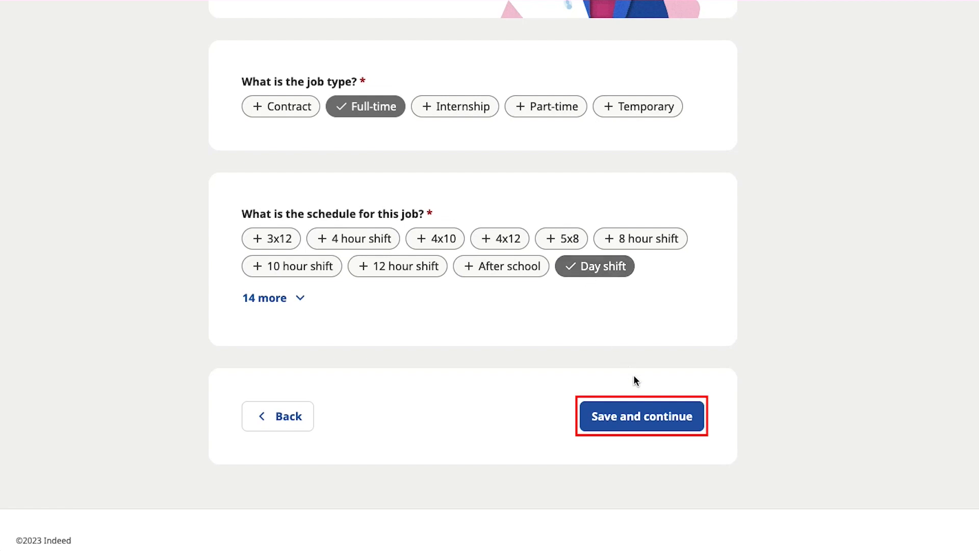
pyautogui.click(651, 415)
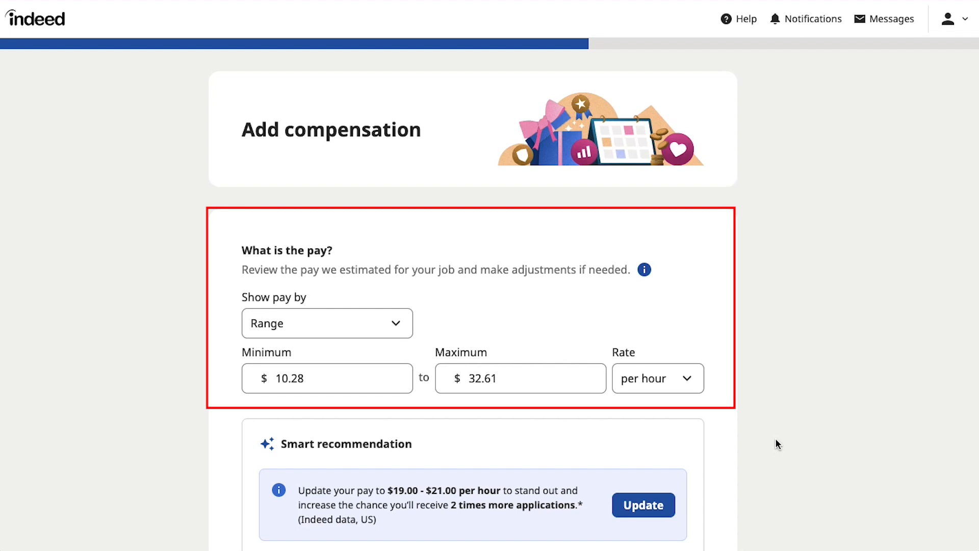
# Show pay as an exact amount of 25 and save the pay and benefits step
pyautogui.click(409, 329)
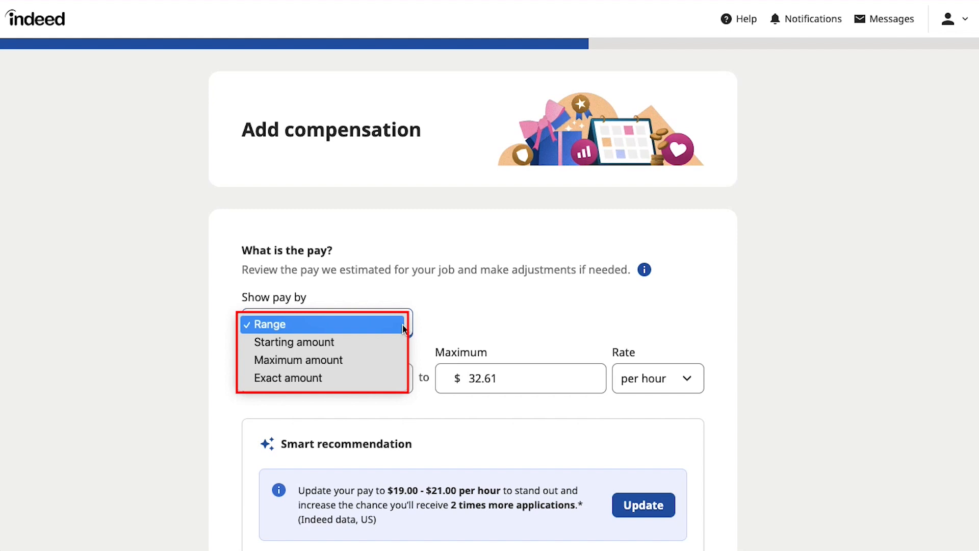
pyautogui.click(350, 376)
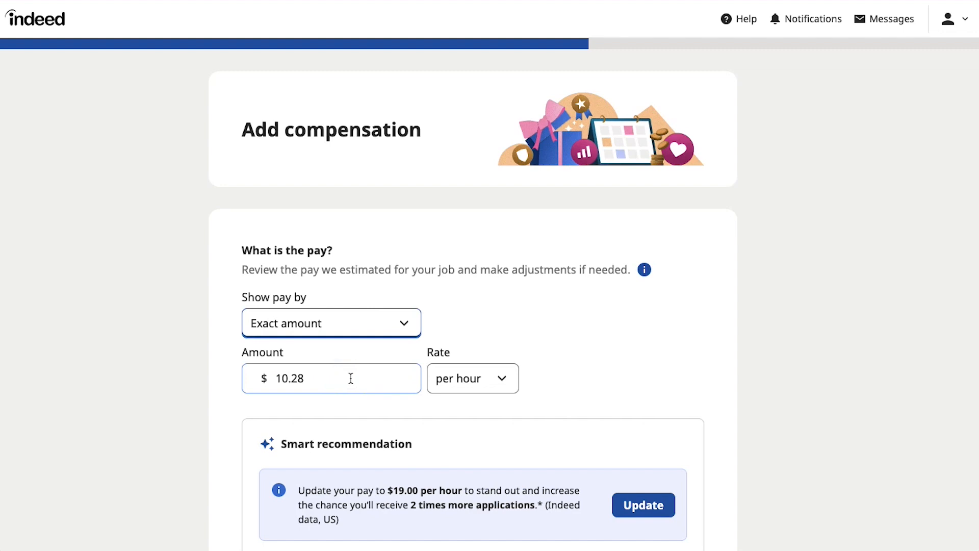
pyautogui.tripleClick(350, 378)
pyautogui.press('BackSpace')
pyautogui.write('25')
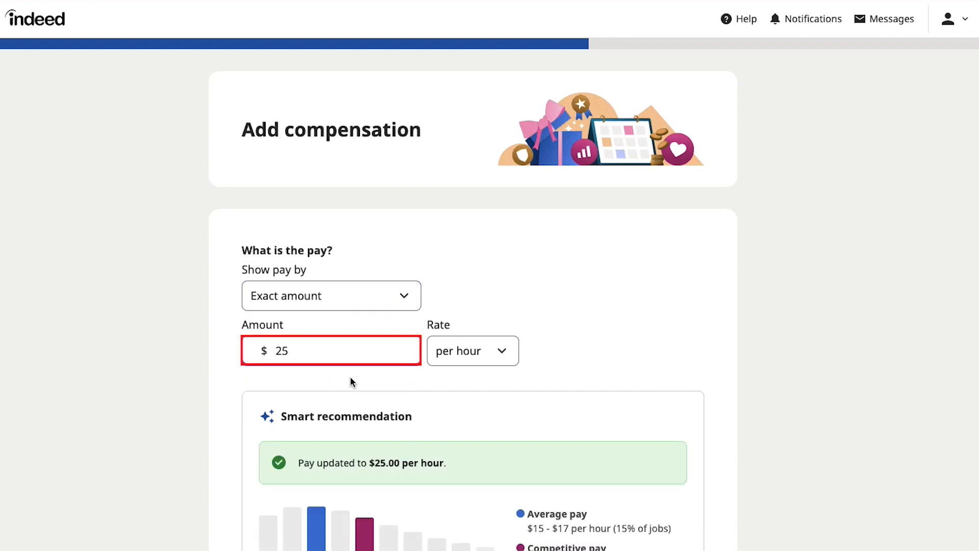
pyautogui.scroll(-10, 350, 375)
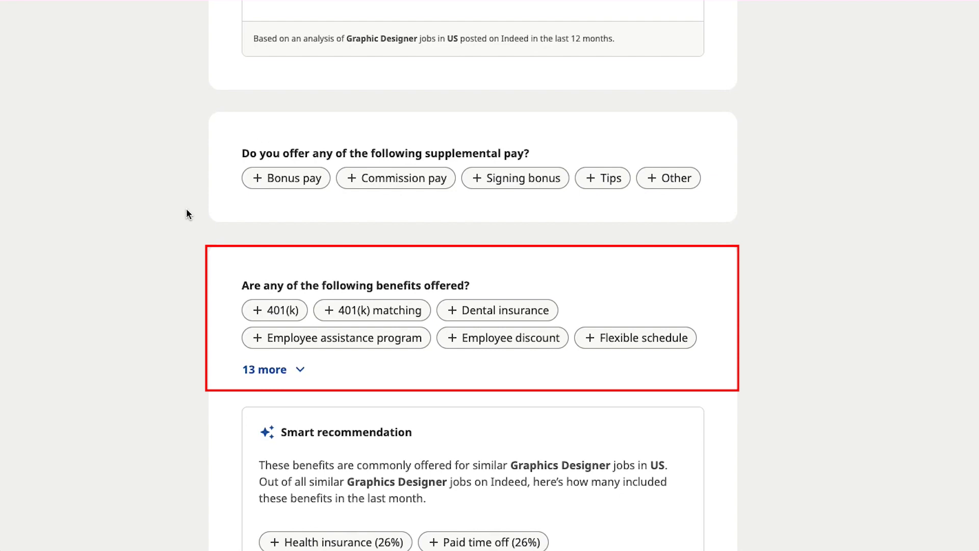
pyautogui.scroll(-5, 185, 208)
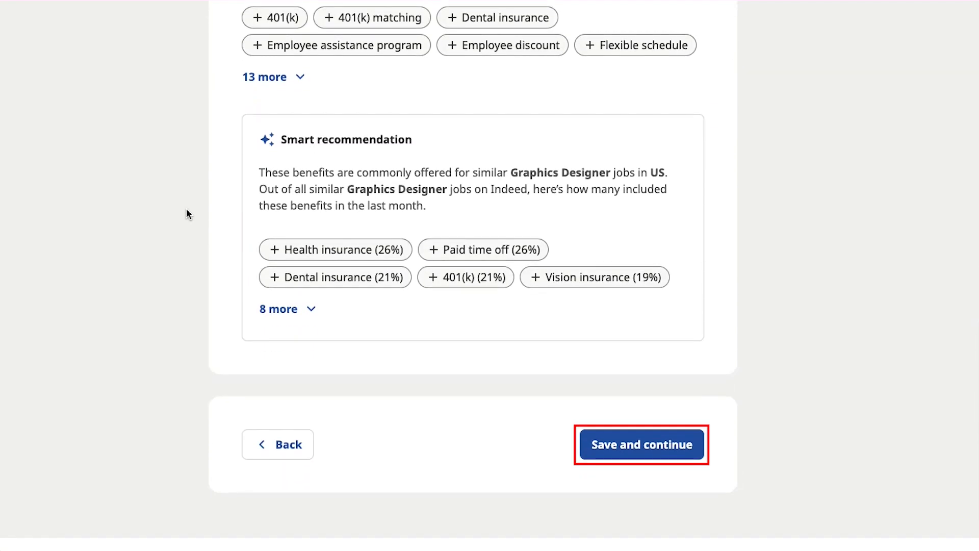
pyautogui.click(613, 445)
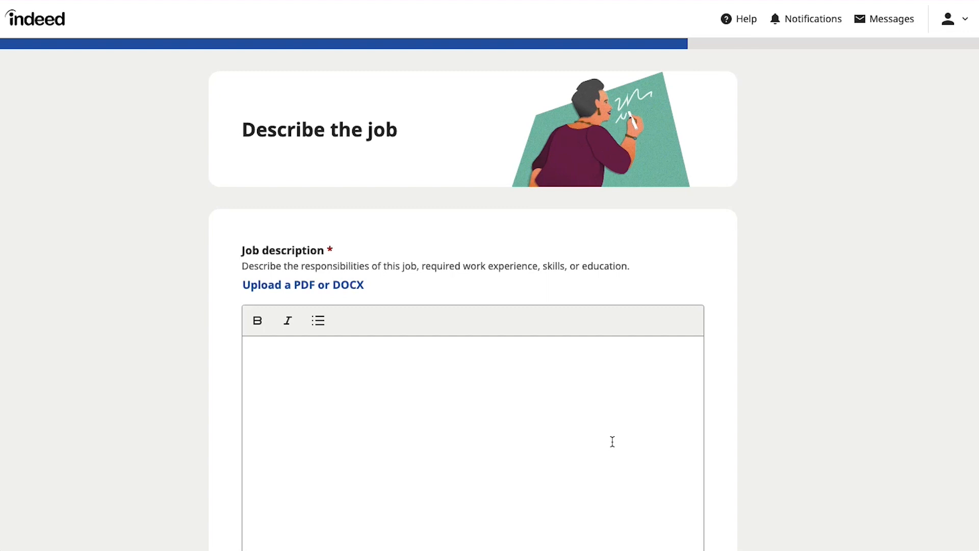
# Paste the prepared graphic designer text into the Job description editor and save
pyautogui.click(586, 377)
pyautogui.write('Graphic designers create visual communications such as adverts, branding, publicity materials and magazine layouts. Graphic designers (who may also be known as graphic artists) utilise graphic design skills to create media products such as magazines, labels, advertising and signage.')
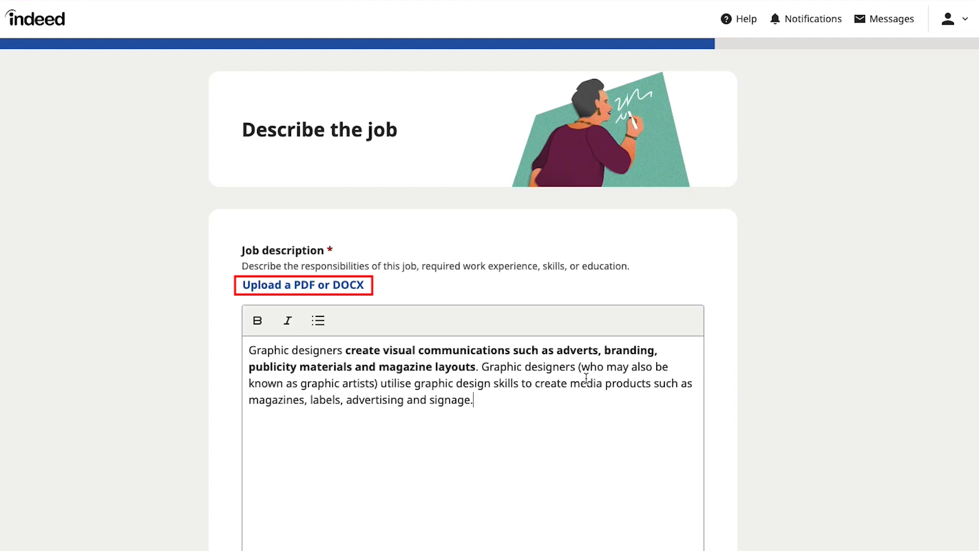
pyautogui.scroll(-10, 712, 406)
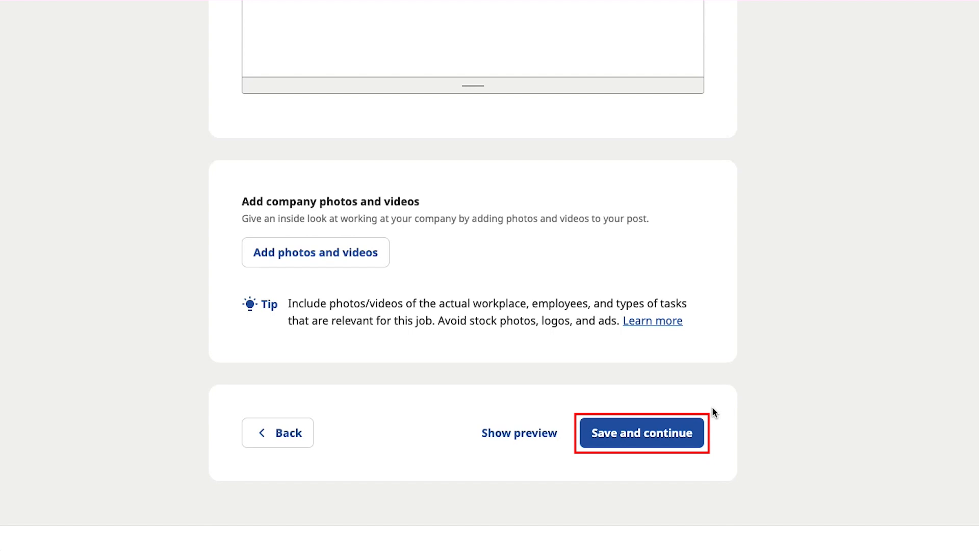
pyautogui.click(681, 432)
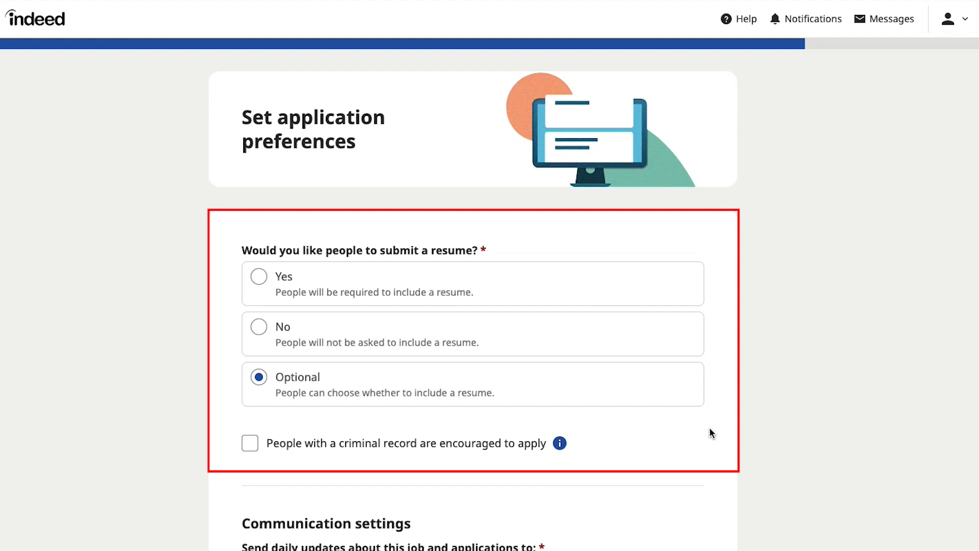
# Answer No in Message settings so candidates cannot start the conversation
pyautogui.scroll(-8, 709, 427)
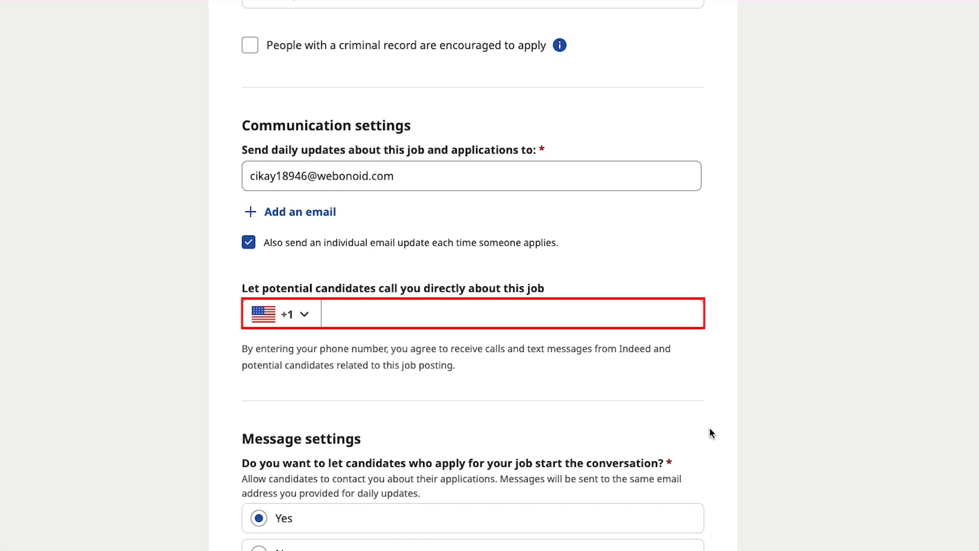
pyautogui.scroll(-6, 710, 427)
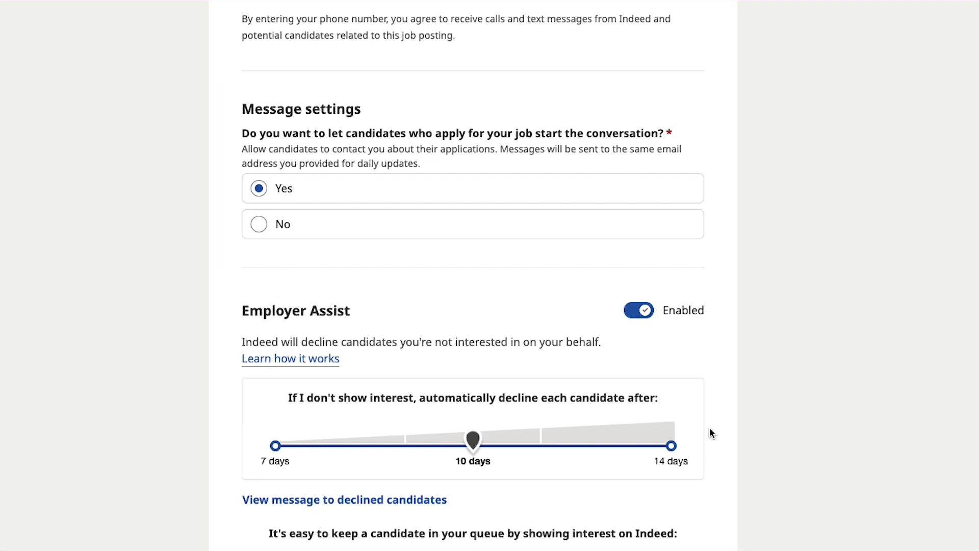
pyautogui.click(458, 228)
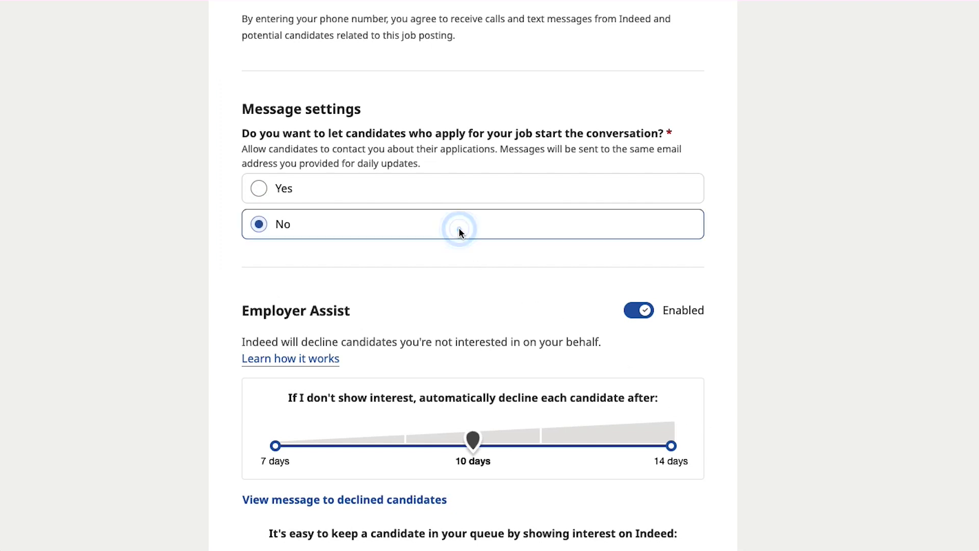
pyautogui.scroll(-10, 472, 262)
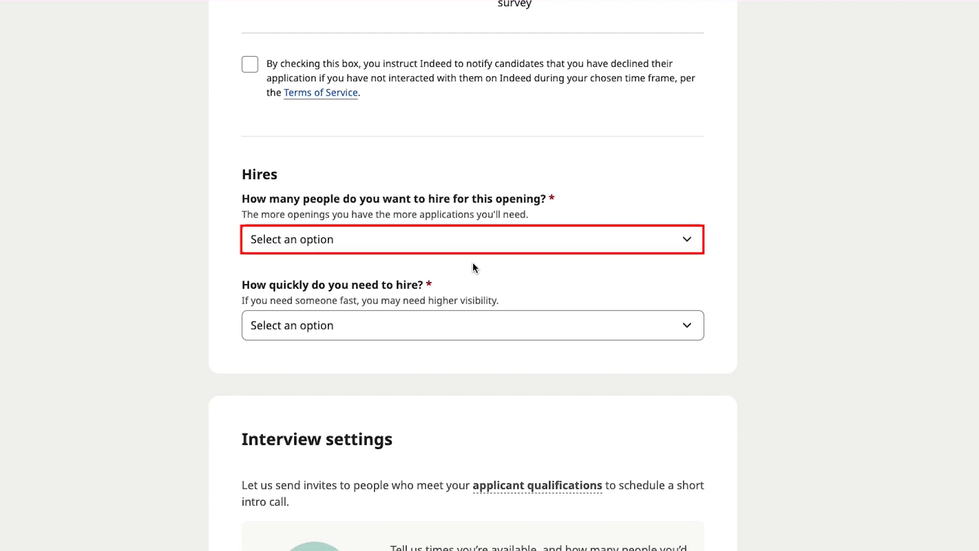
# Set the number of hires to 1 and the hiring timeframe to 1 to 3 days
pyautogui.click(464, 240)
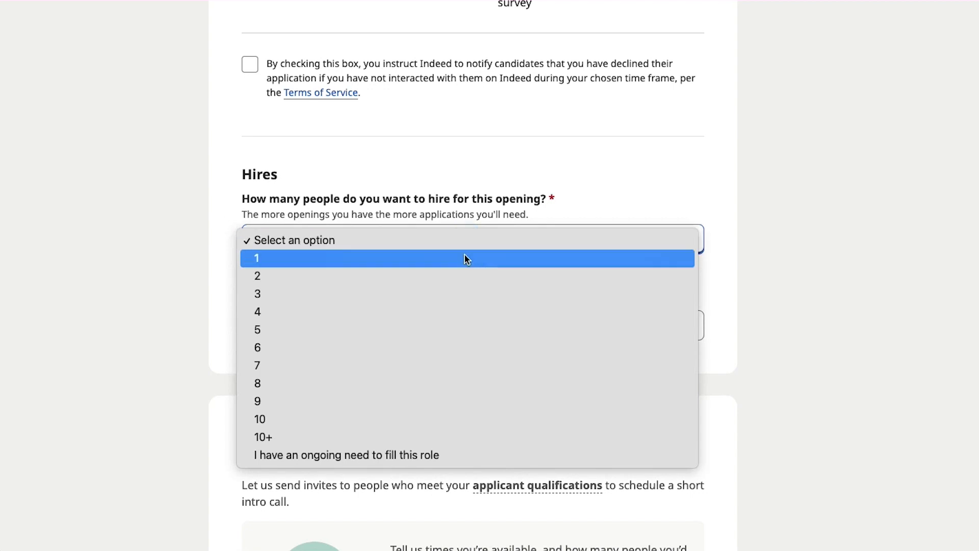
pyautogui.click(463, 261)
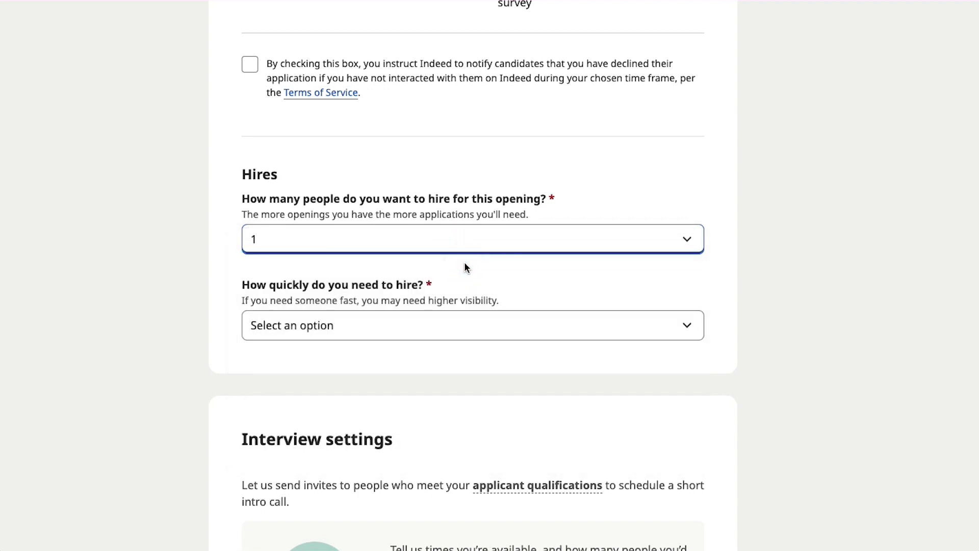
pyautogui.click(469, 270)
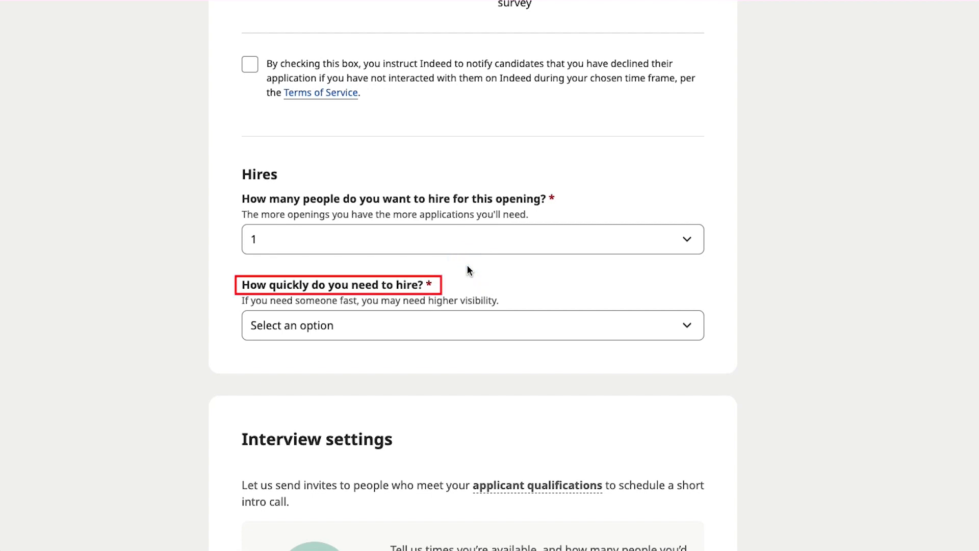
pyautogui.click(504, 316)
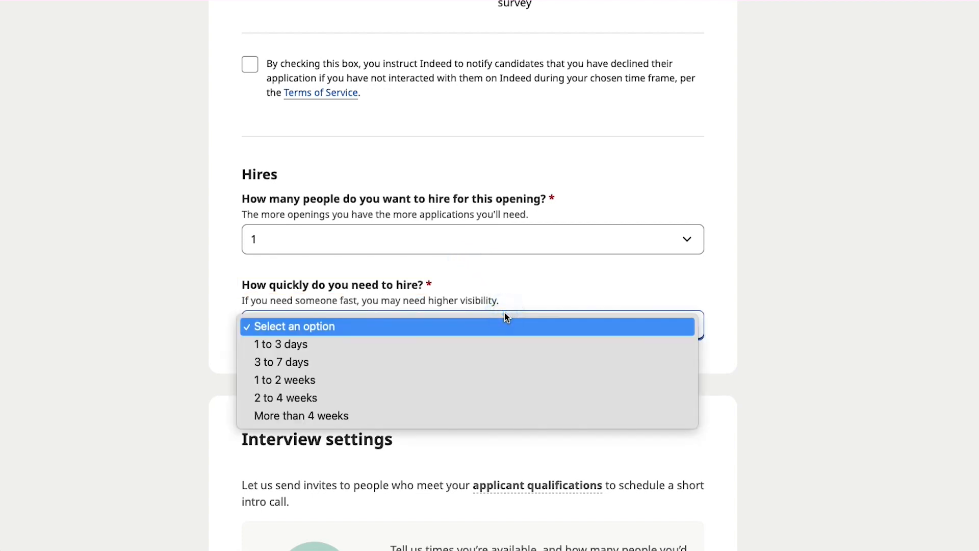
pyautogui.click(514, 340)
pyautogui.click(521, 357)
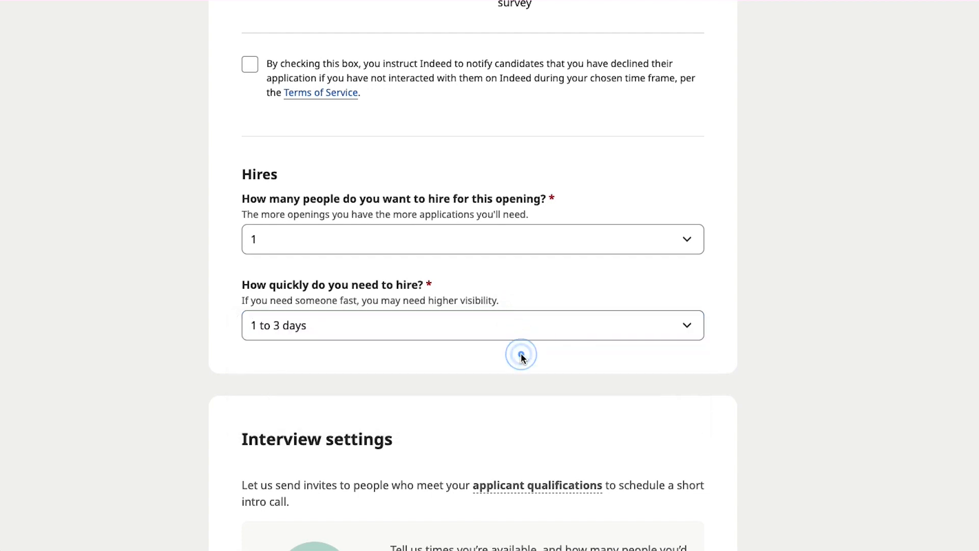
pyautogui.scroll(-6, 521, 357)
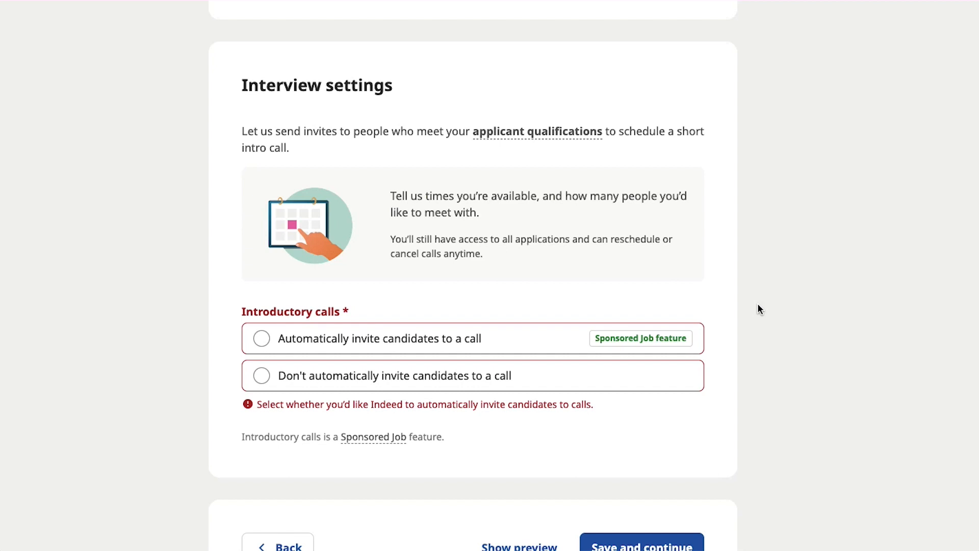
# Choose not to auto-invite candidates to introductory calls, then save and continue to the job post review
pyautogui.click(492, 381)
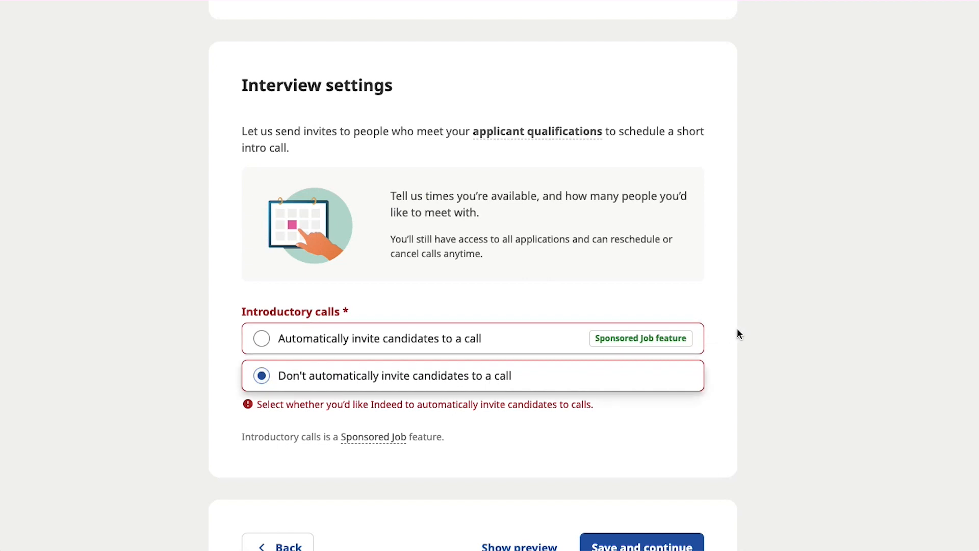
pyautogui.scroll(-3, 741, 352)
pyautogui.click(681, 376)
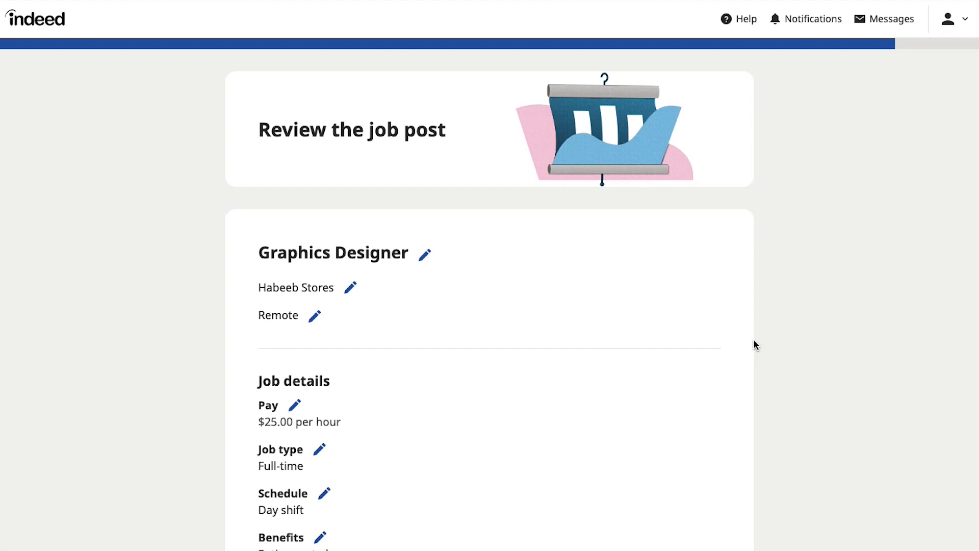
pyautogui.scroll(-5, 753, 340)
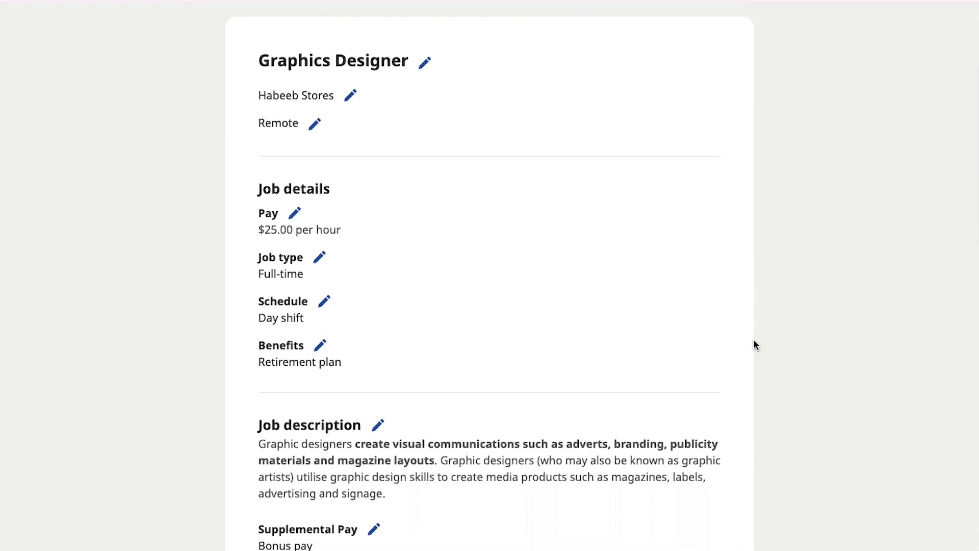
pyautogui.scroll(-5, 753, 340)
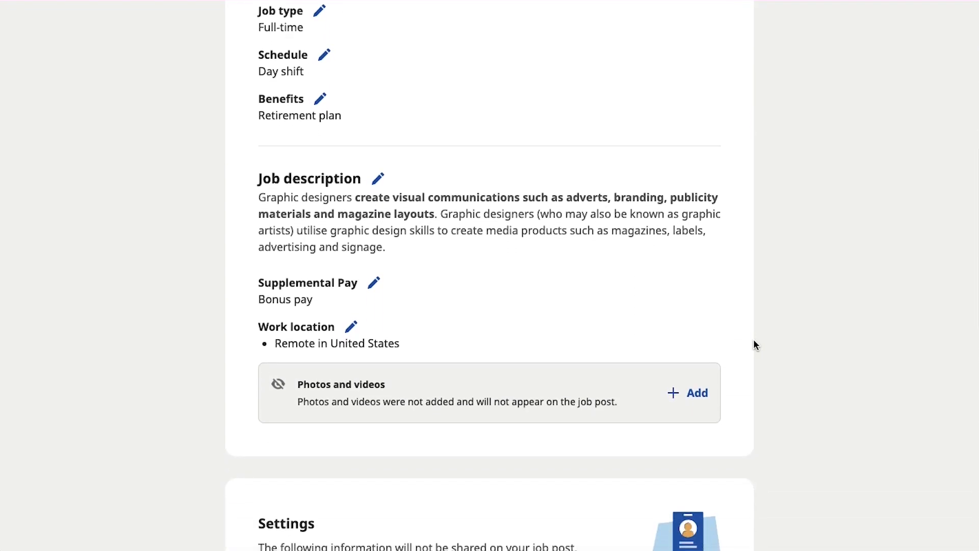
pyautogui.scroll(-5, 755, 345)
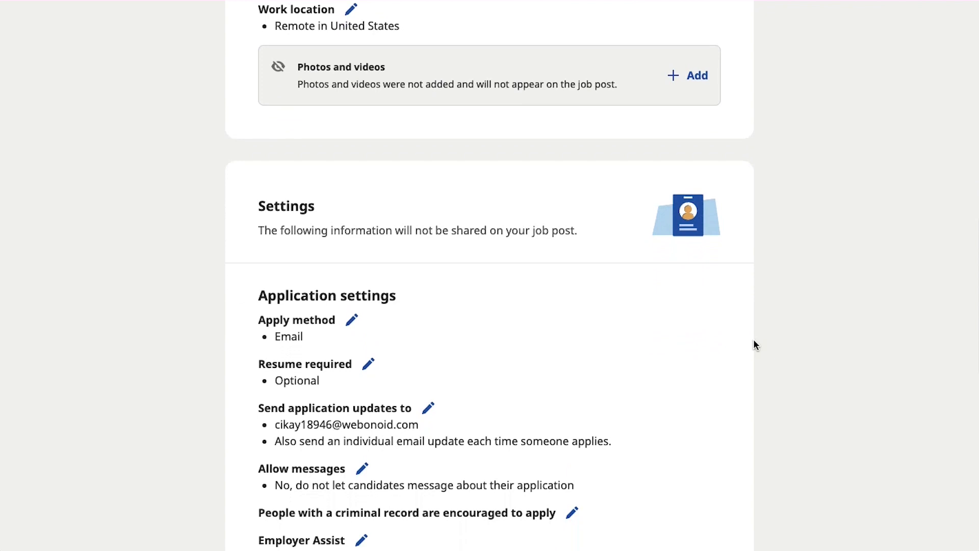
pyautogui.scroll(-6, 753, 341)
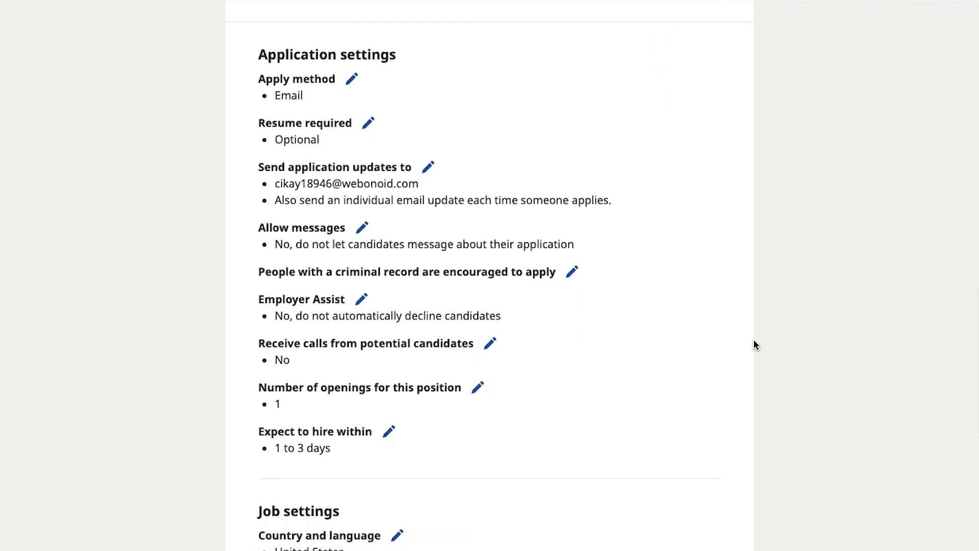
pyautogui.scroll(-6, 754, 341)
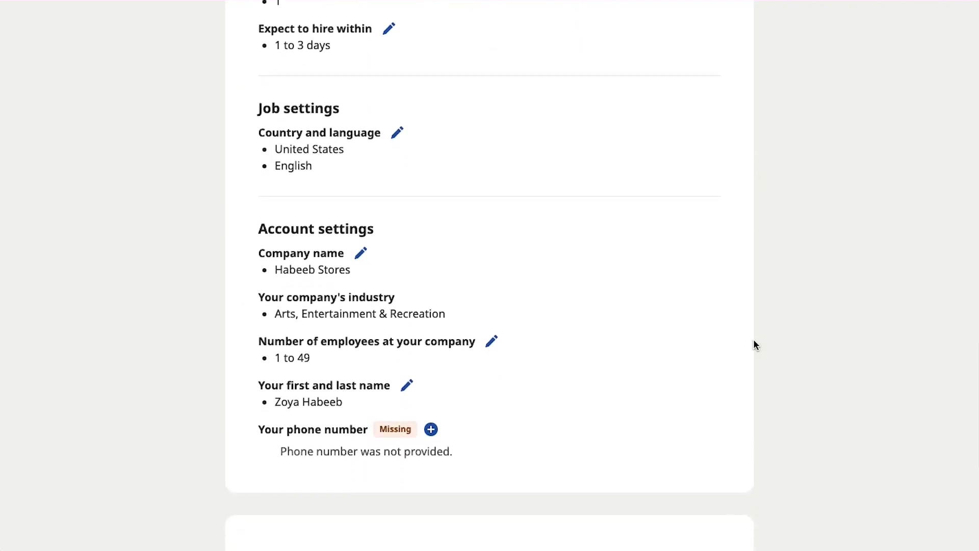
pyautogui.scroll(-5, 753, 340)
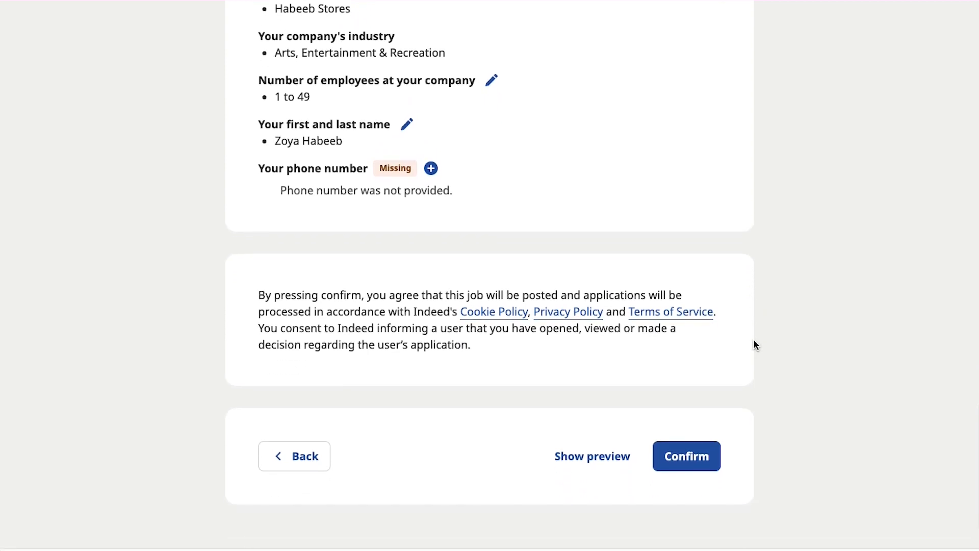
pyautogui.scroll(-1, 755, 344)
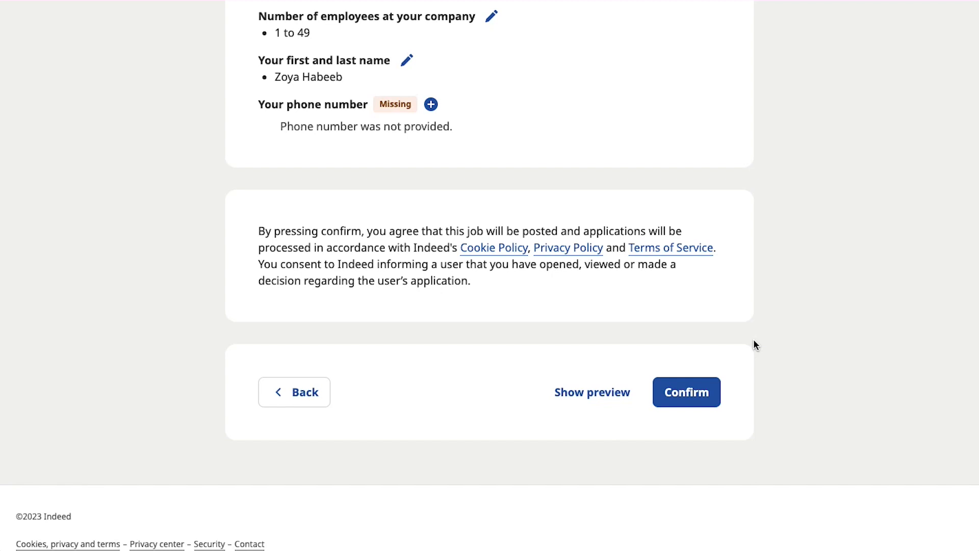
pyautogui.click(617, 386)
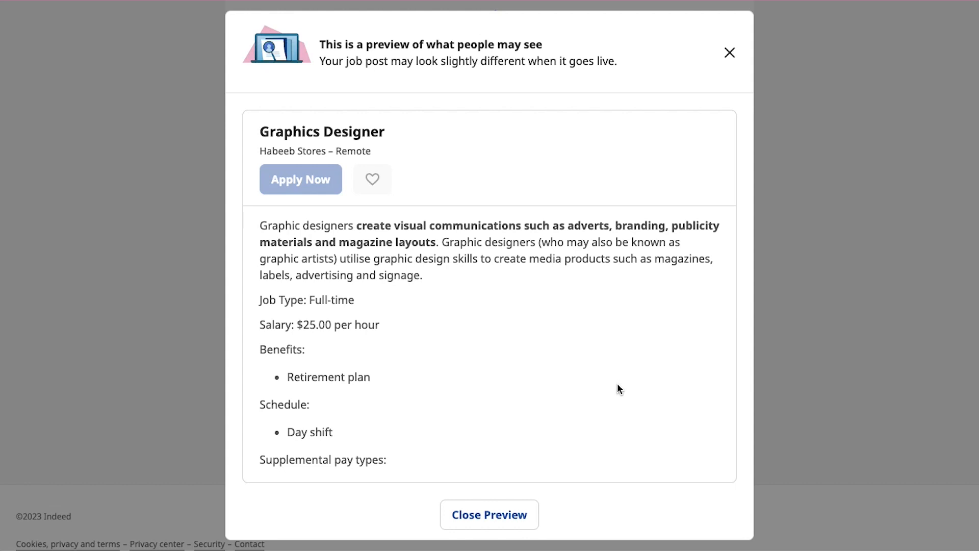
pyautogui.click(514, 508)
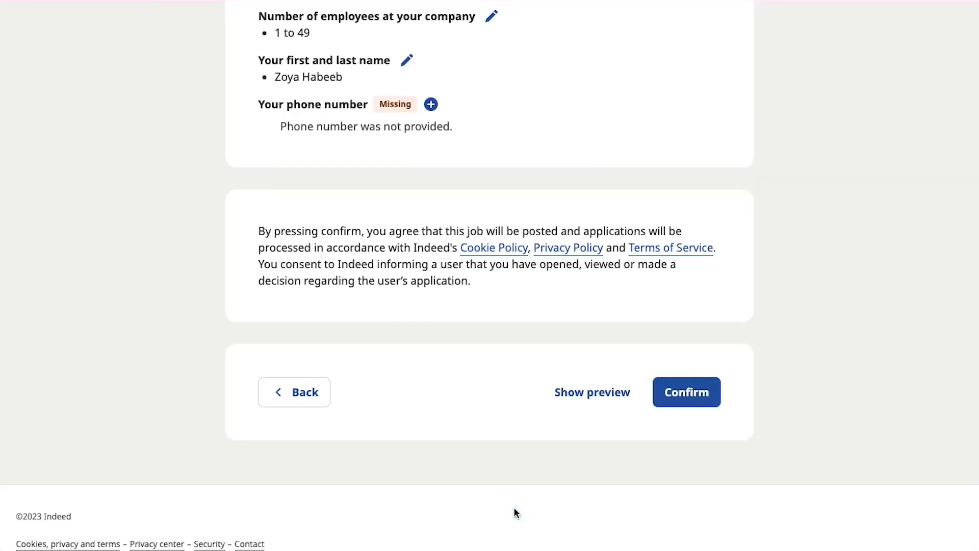